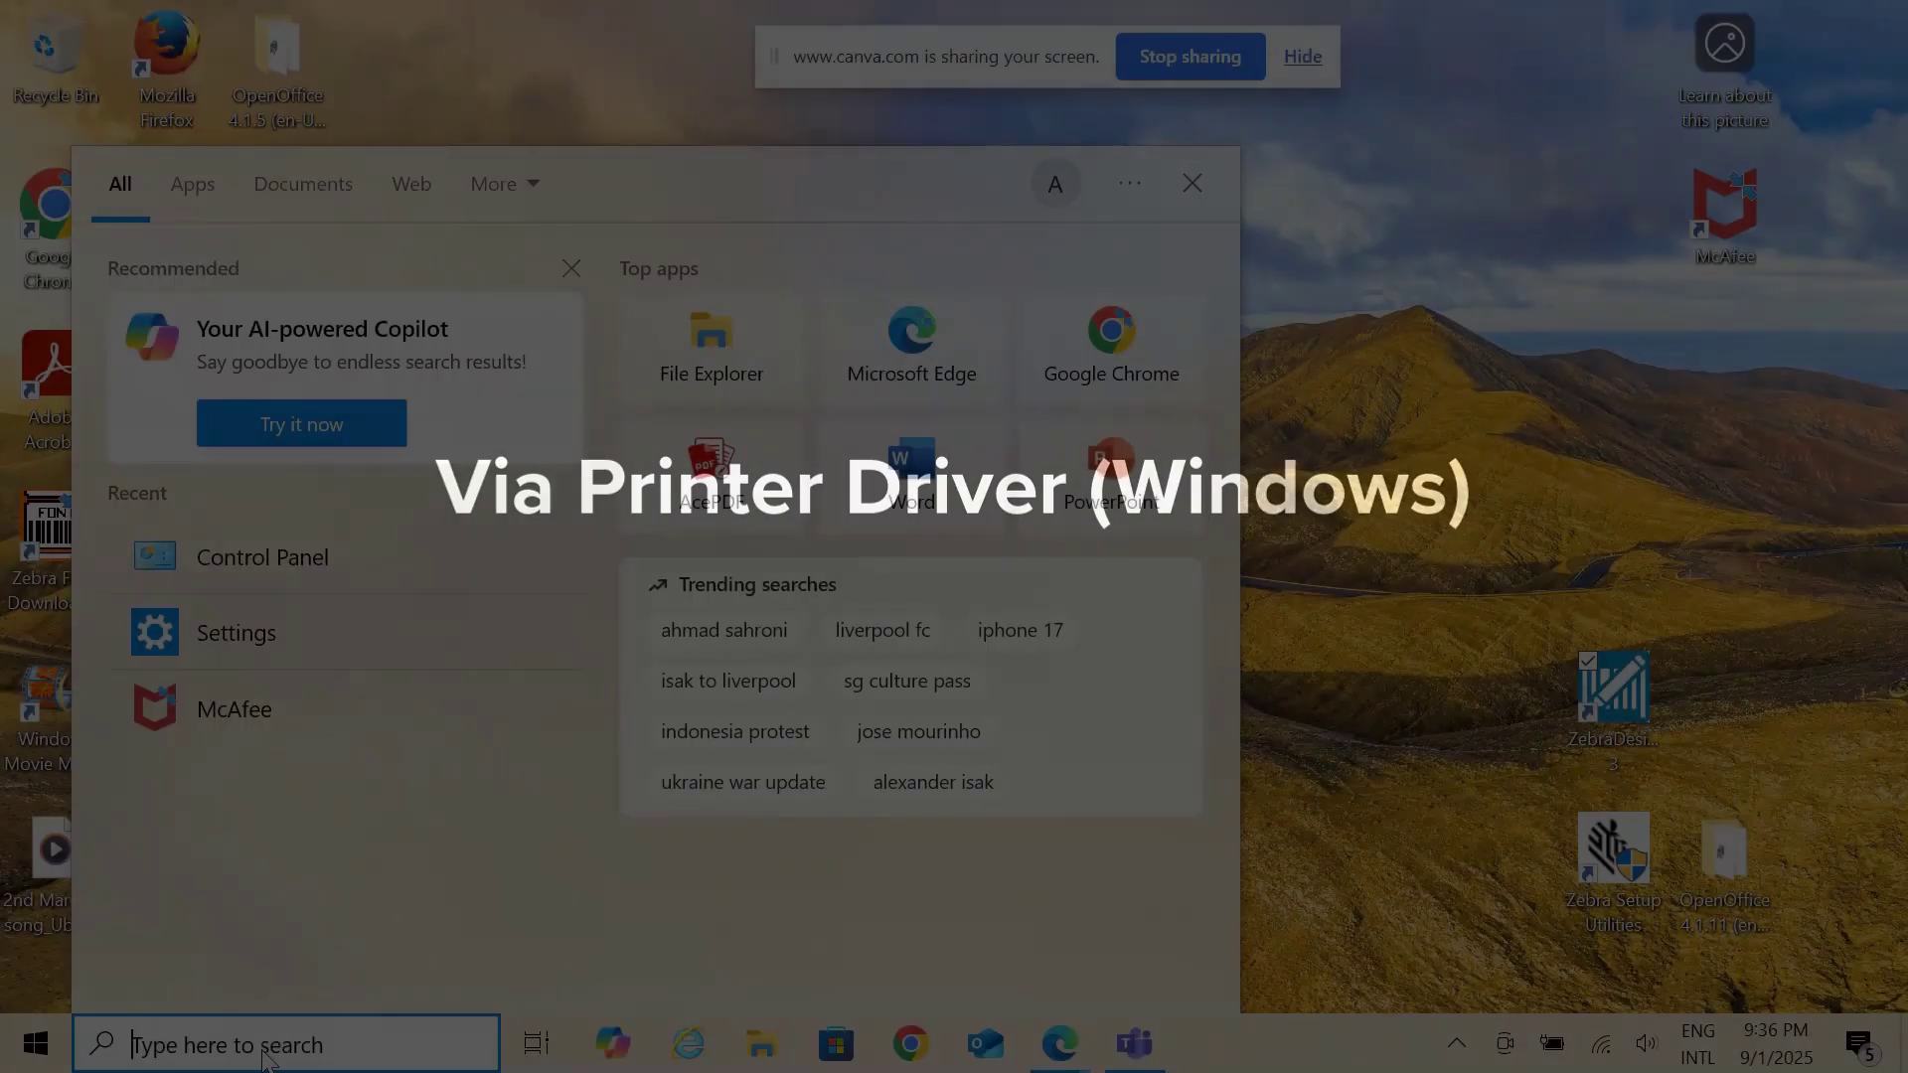
pyautogui.write('control pn')
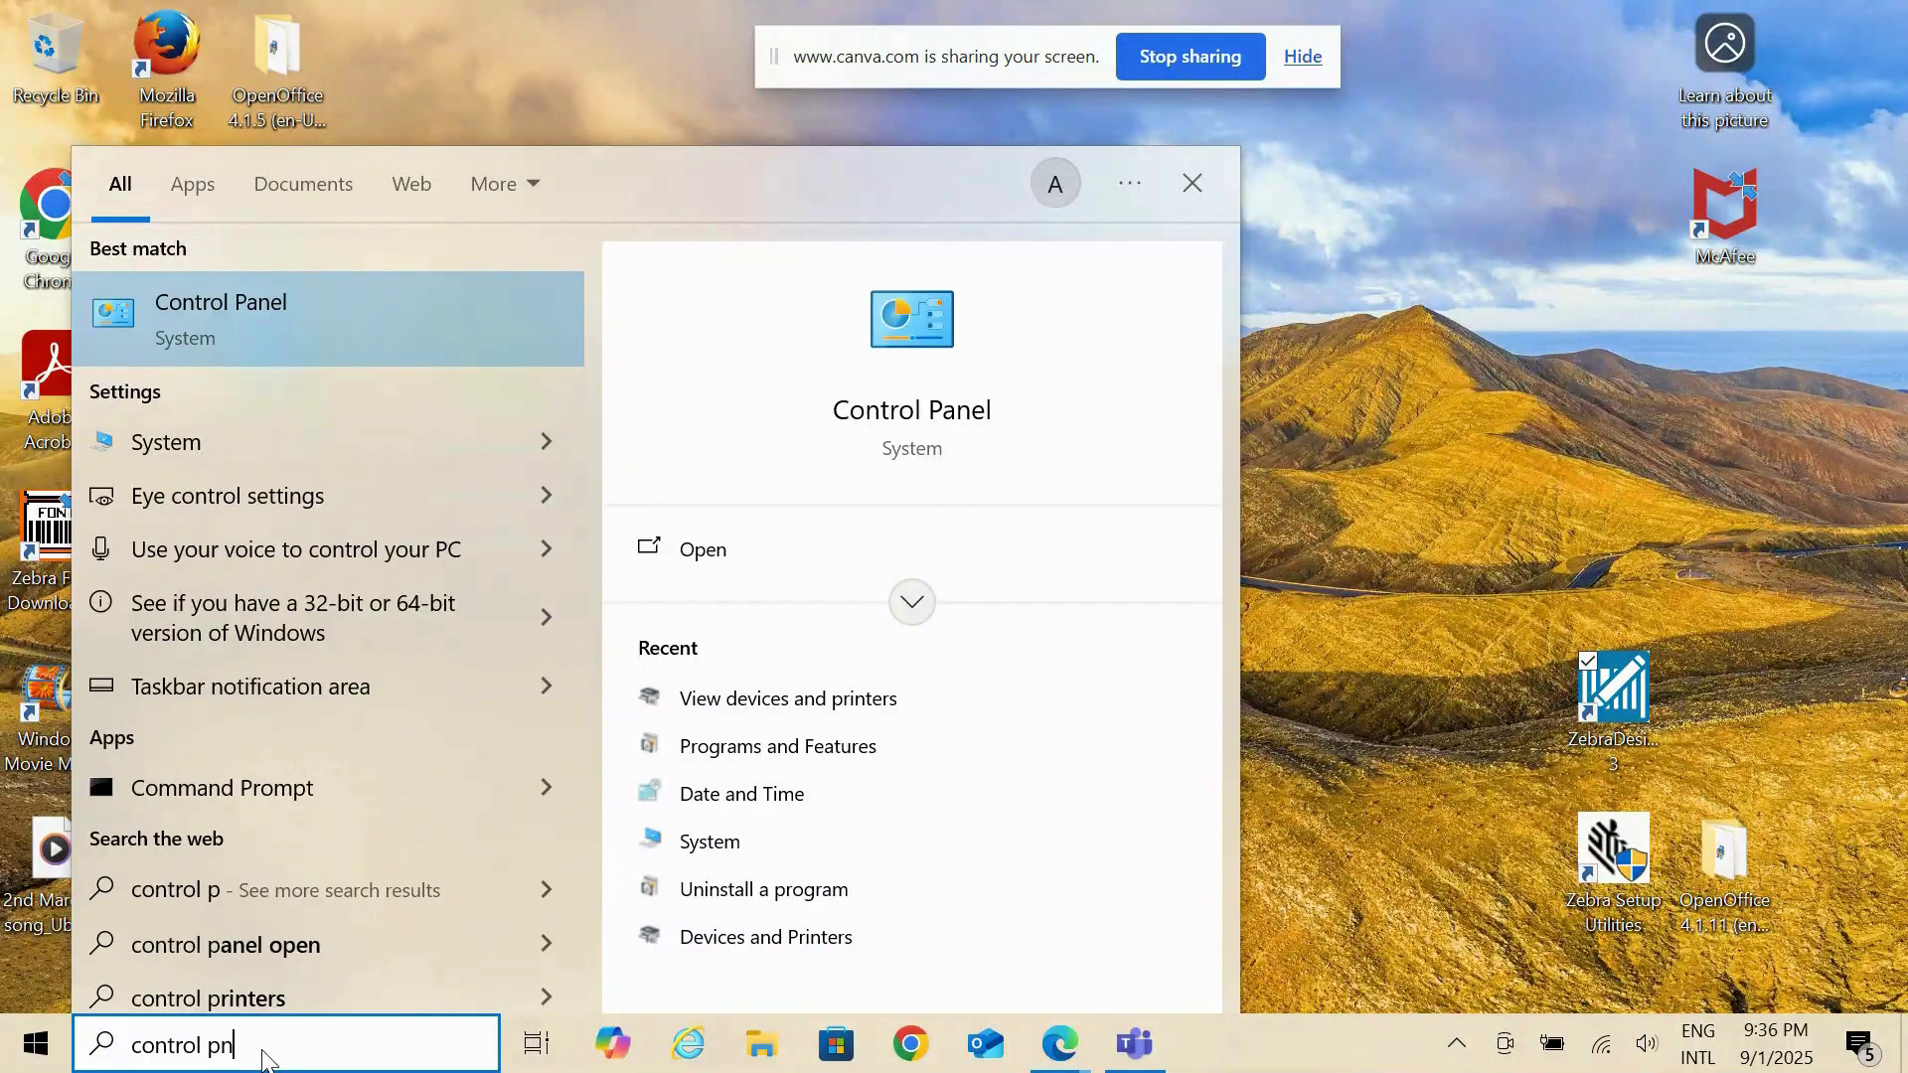
pyautogui.write('el')
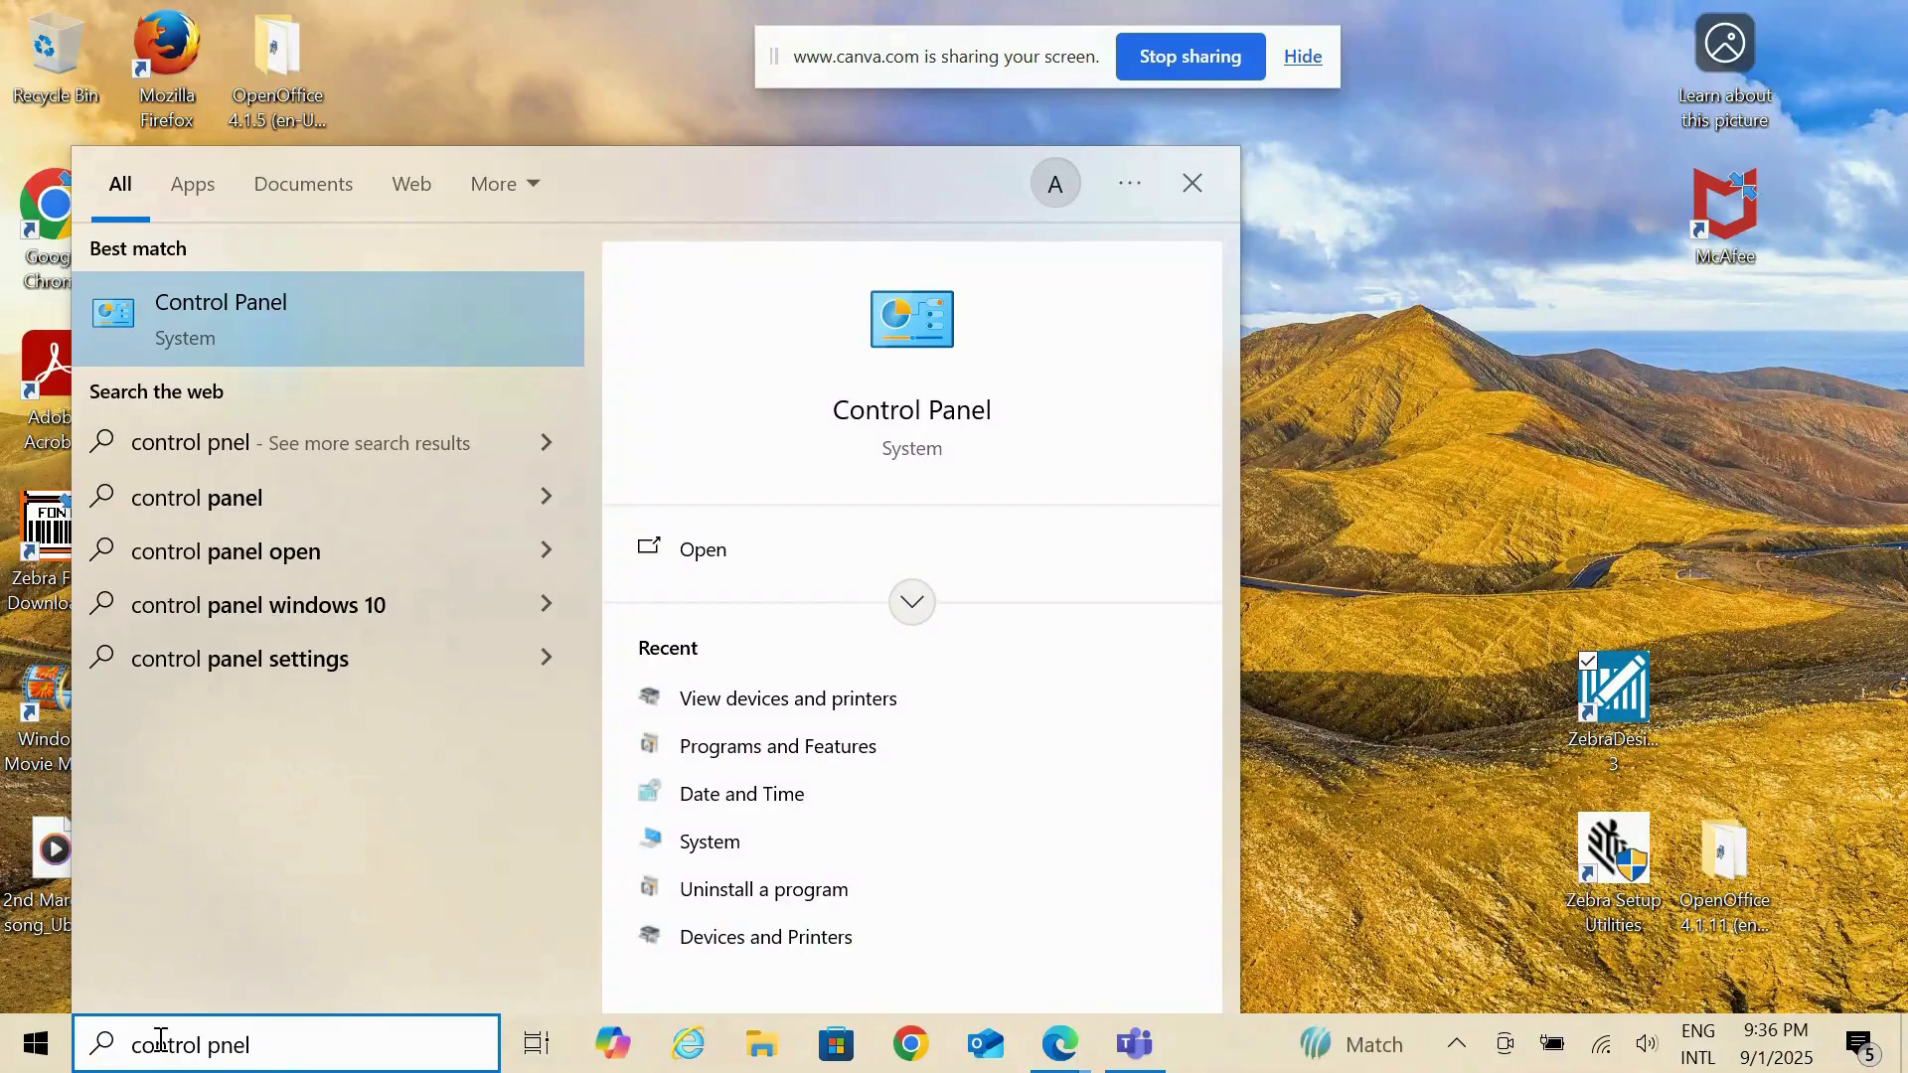
# Launch the Devices and Printers view from the Control Panel search results.
pyautogui.click(799, 704)
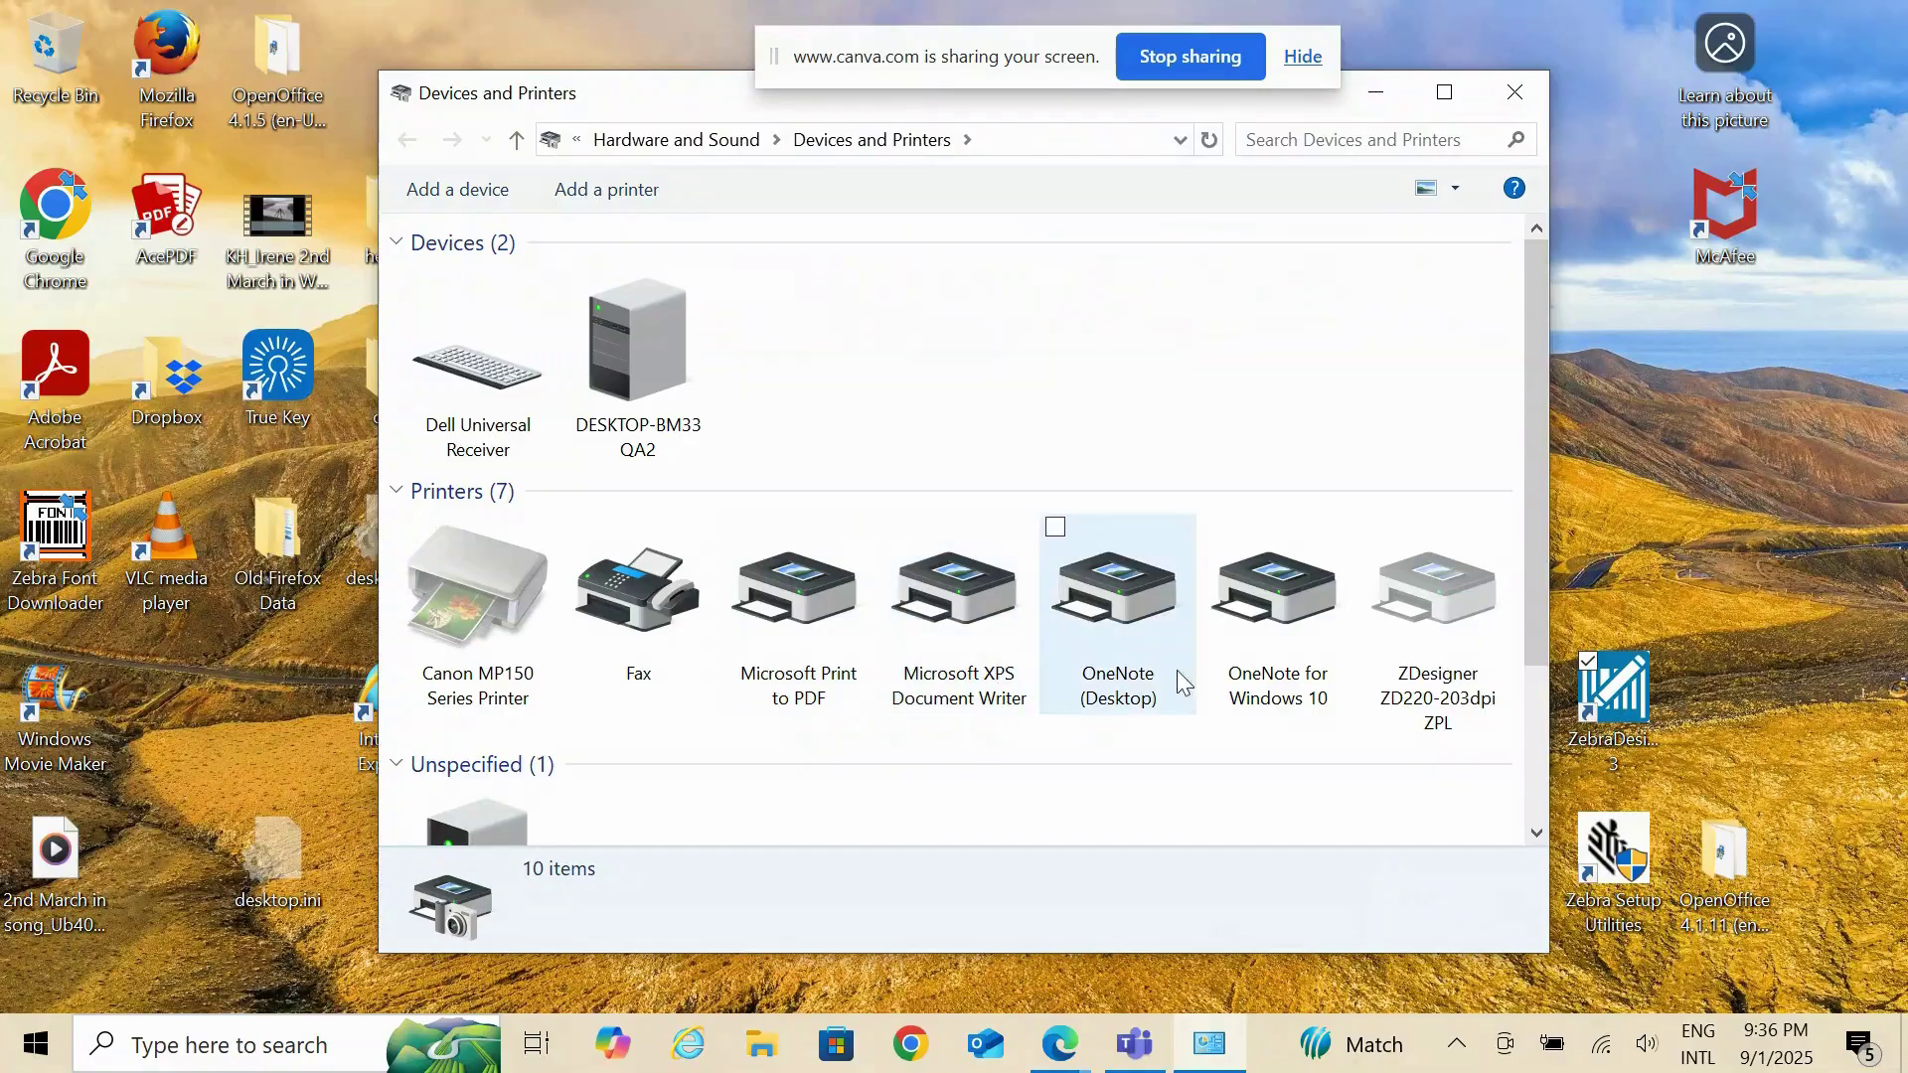
# Bring up Printing preferences for the ZDesigner ZD220-203dpi ZPL printer.
pyautogui.click(1426, 618)
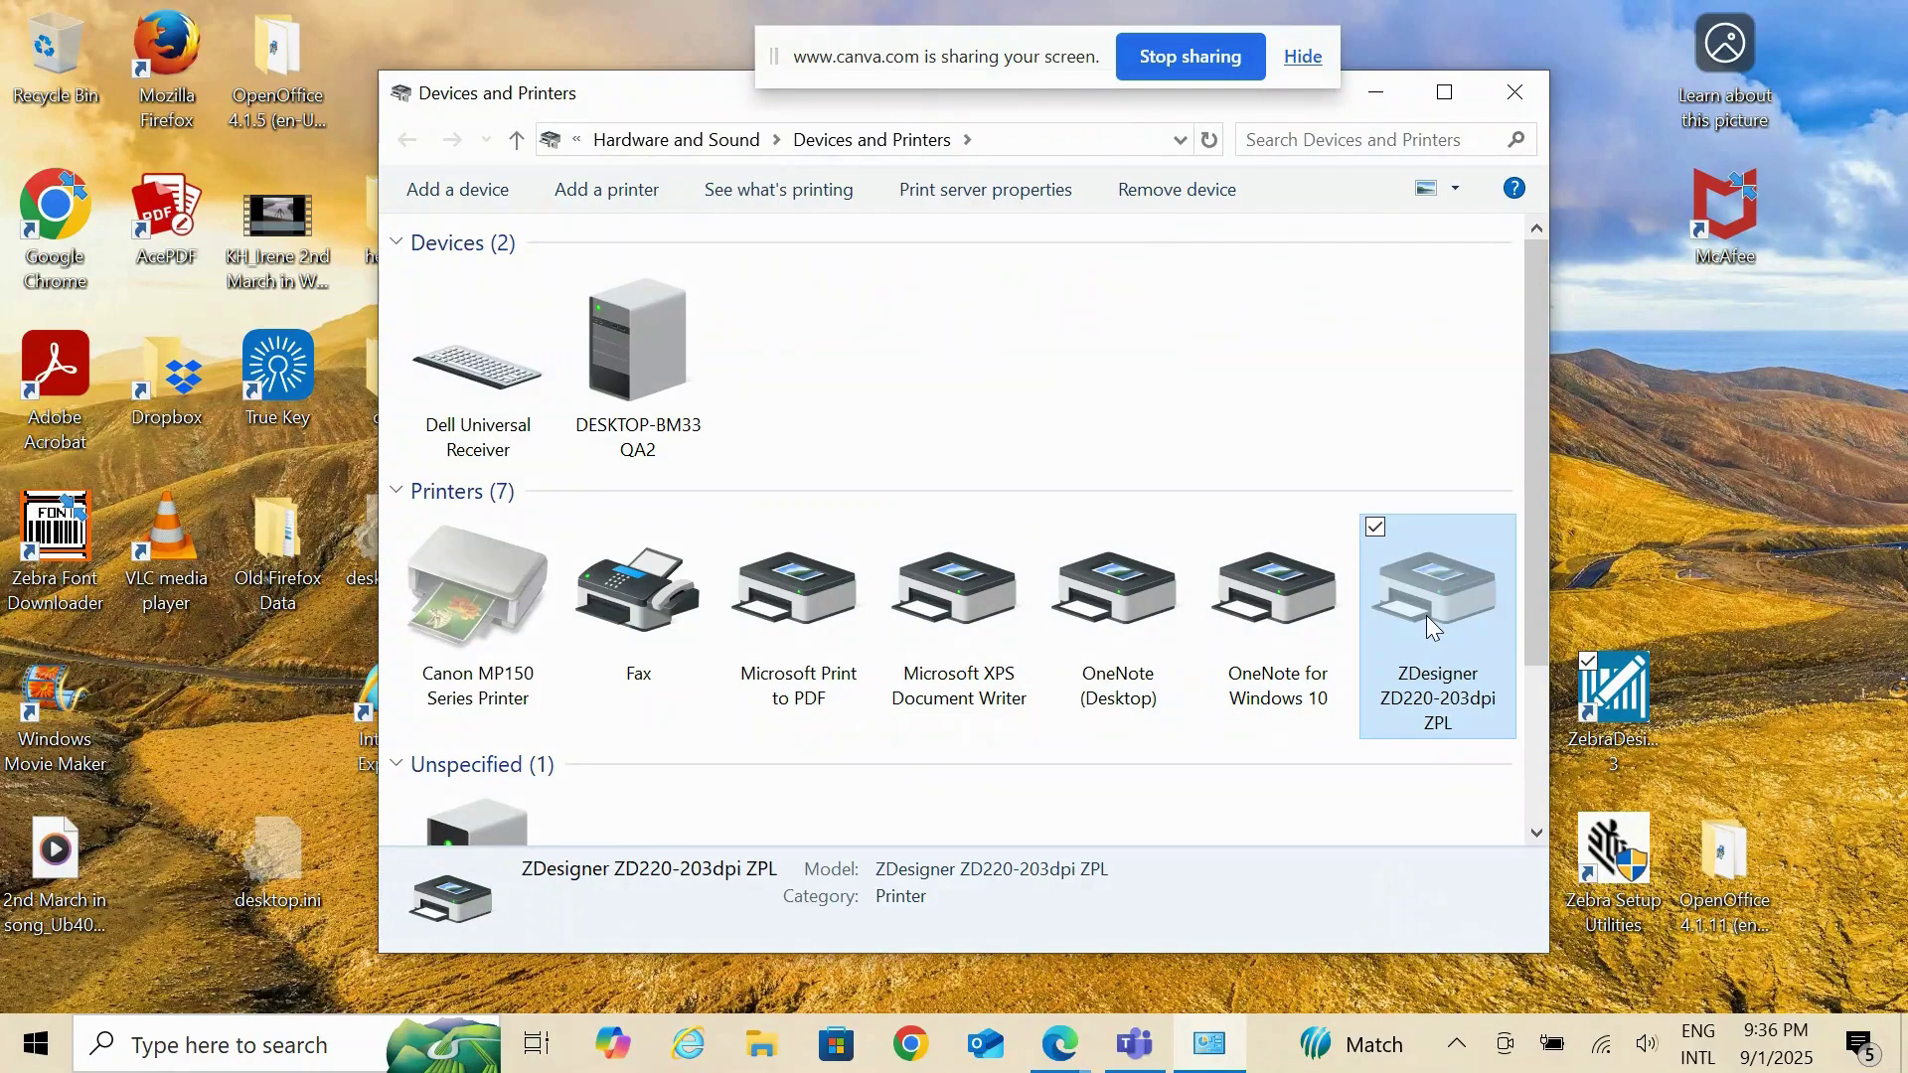
pyautogui.rightClick(1427, 615)
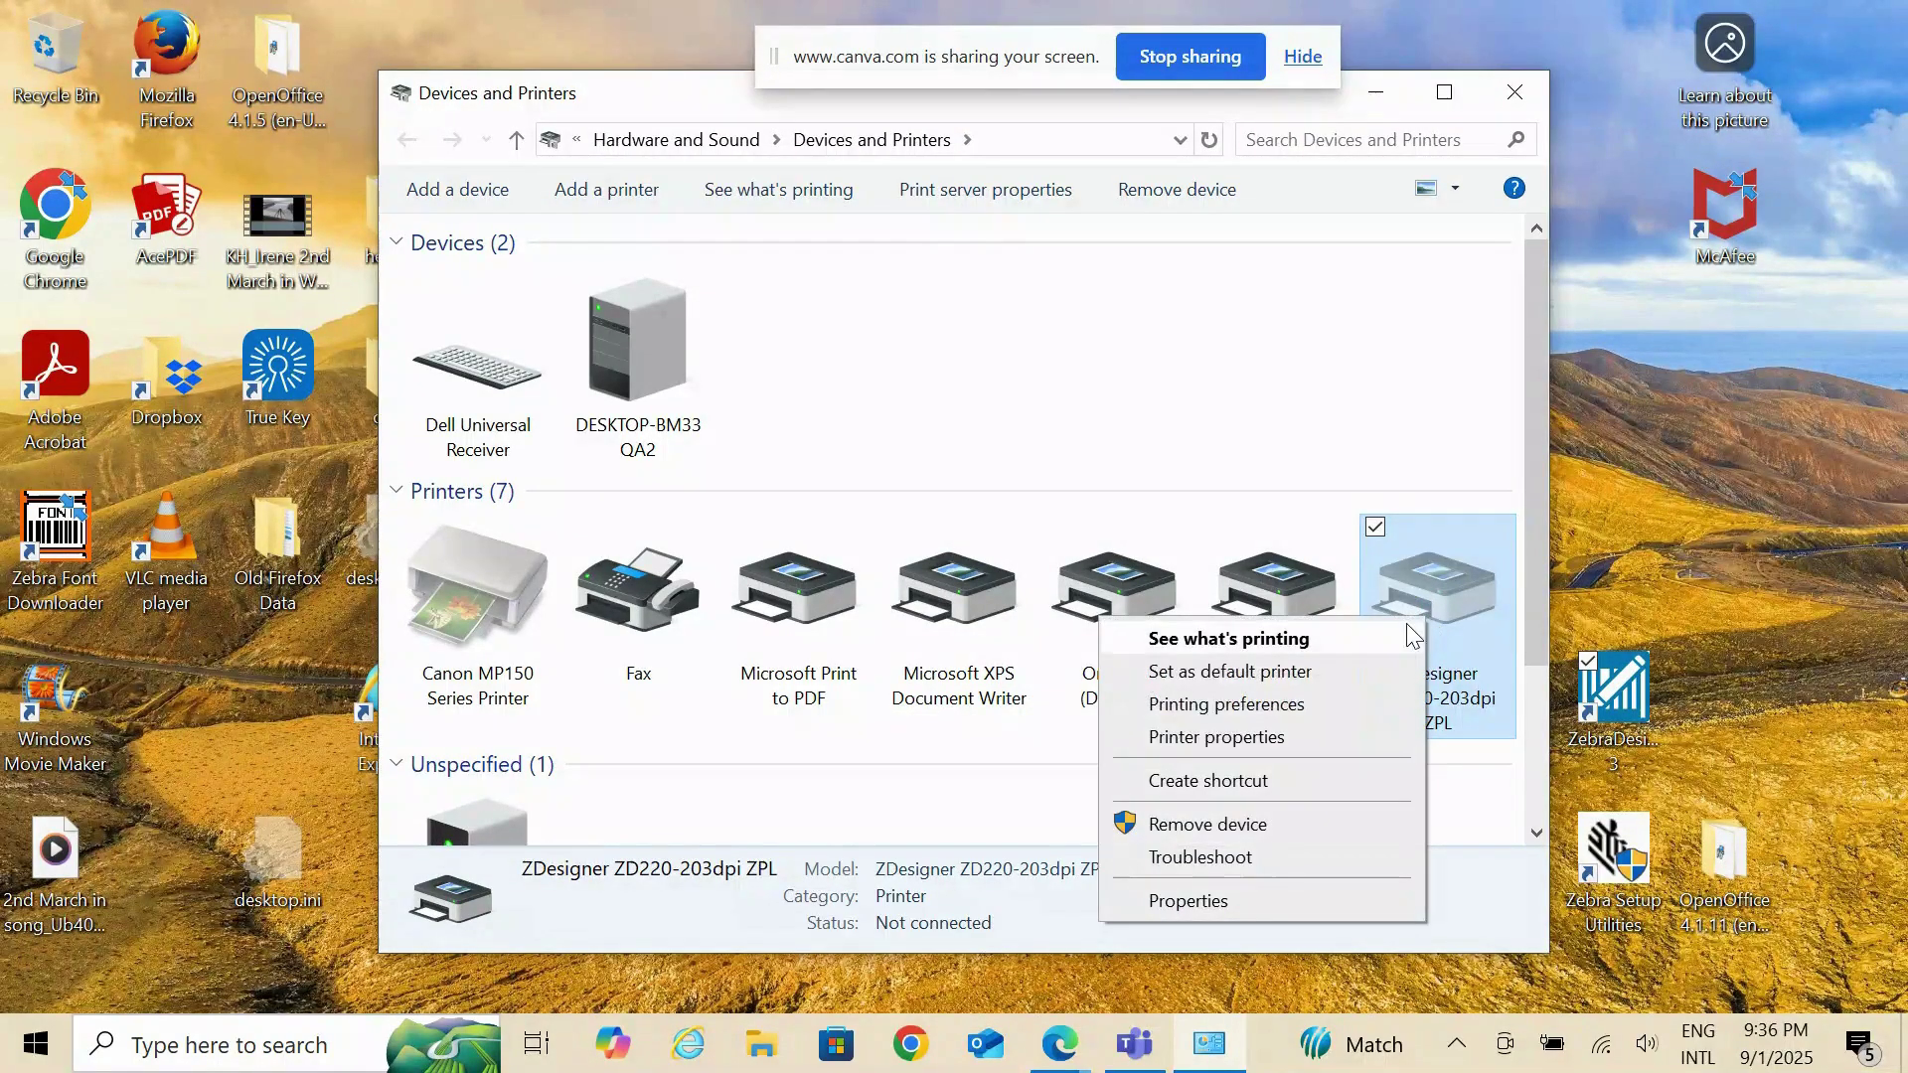
pyautogui.click(1353, 704)
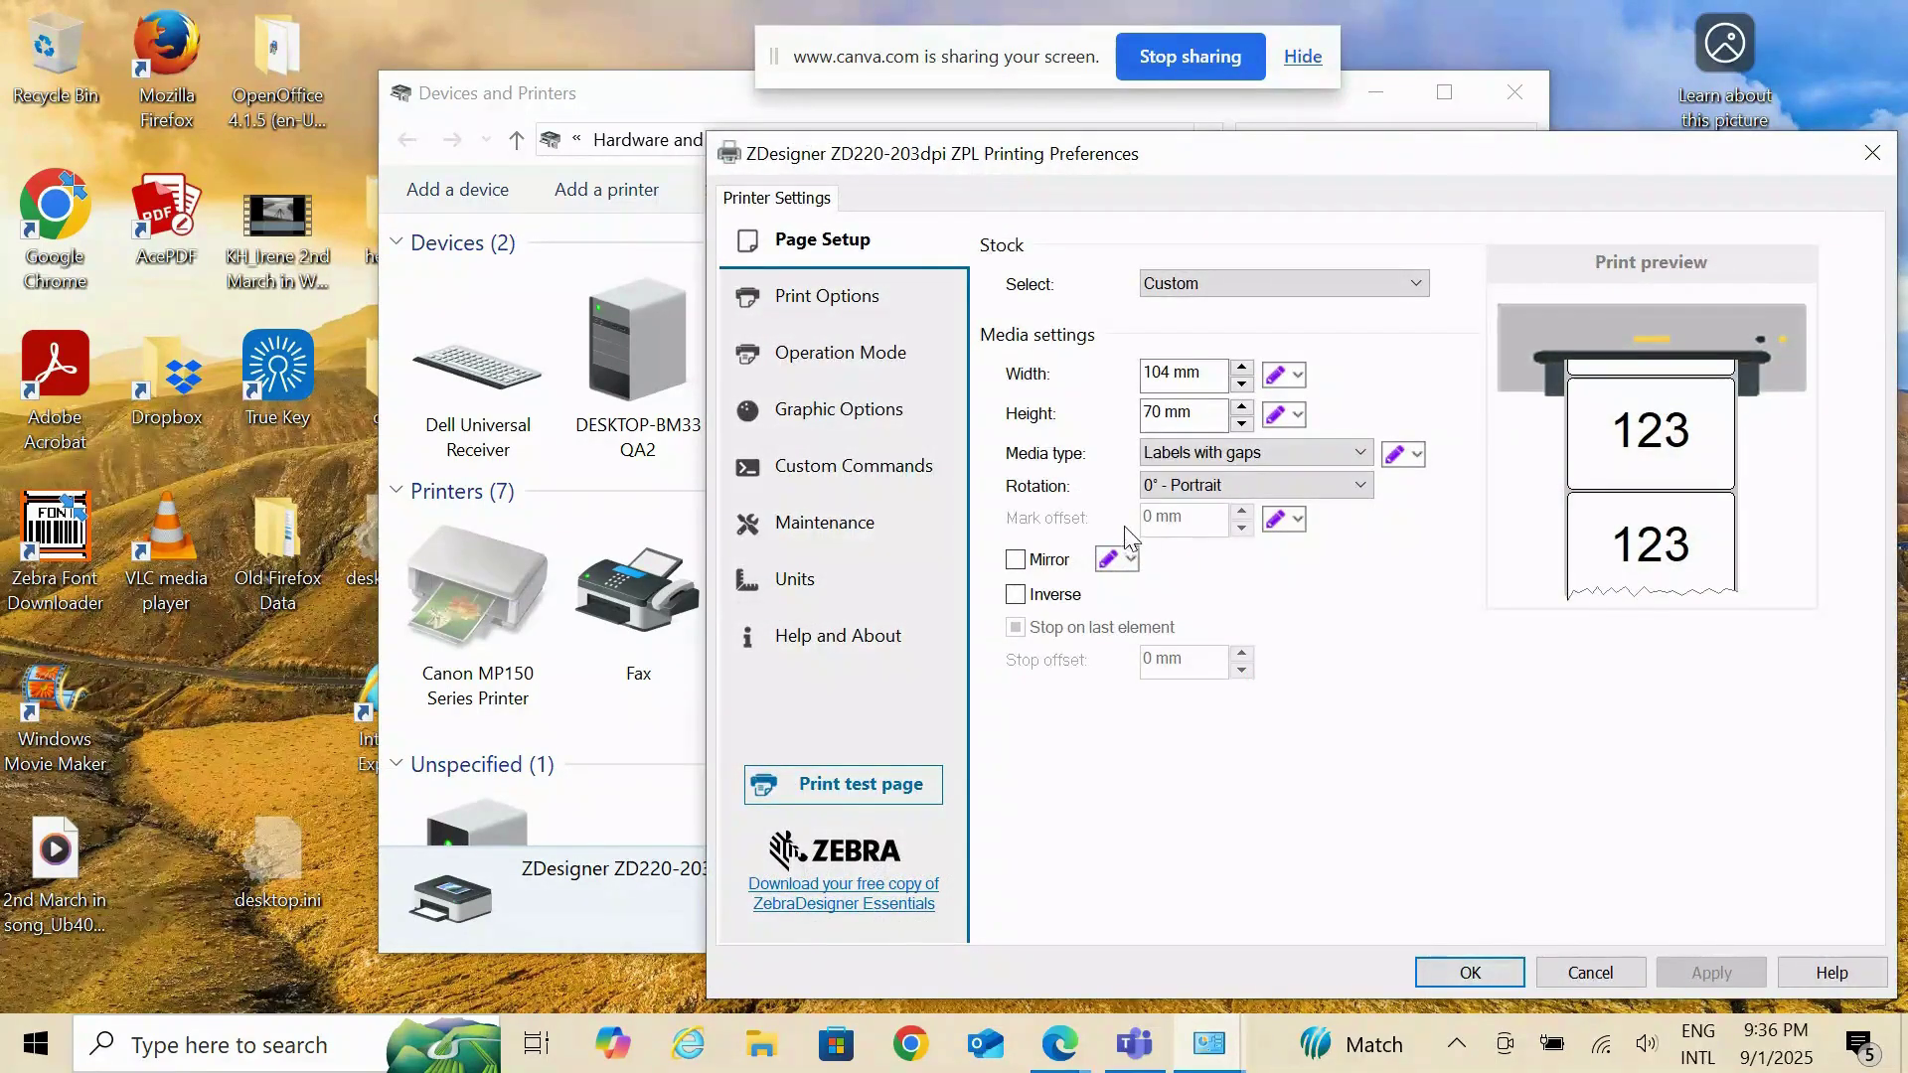
# Under Print Options set Printing mode to Direct thermal, apply it and confirm the dialog.
pyautogui.click(892, 295)
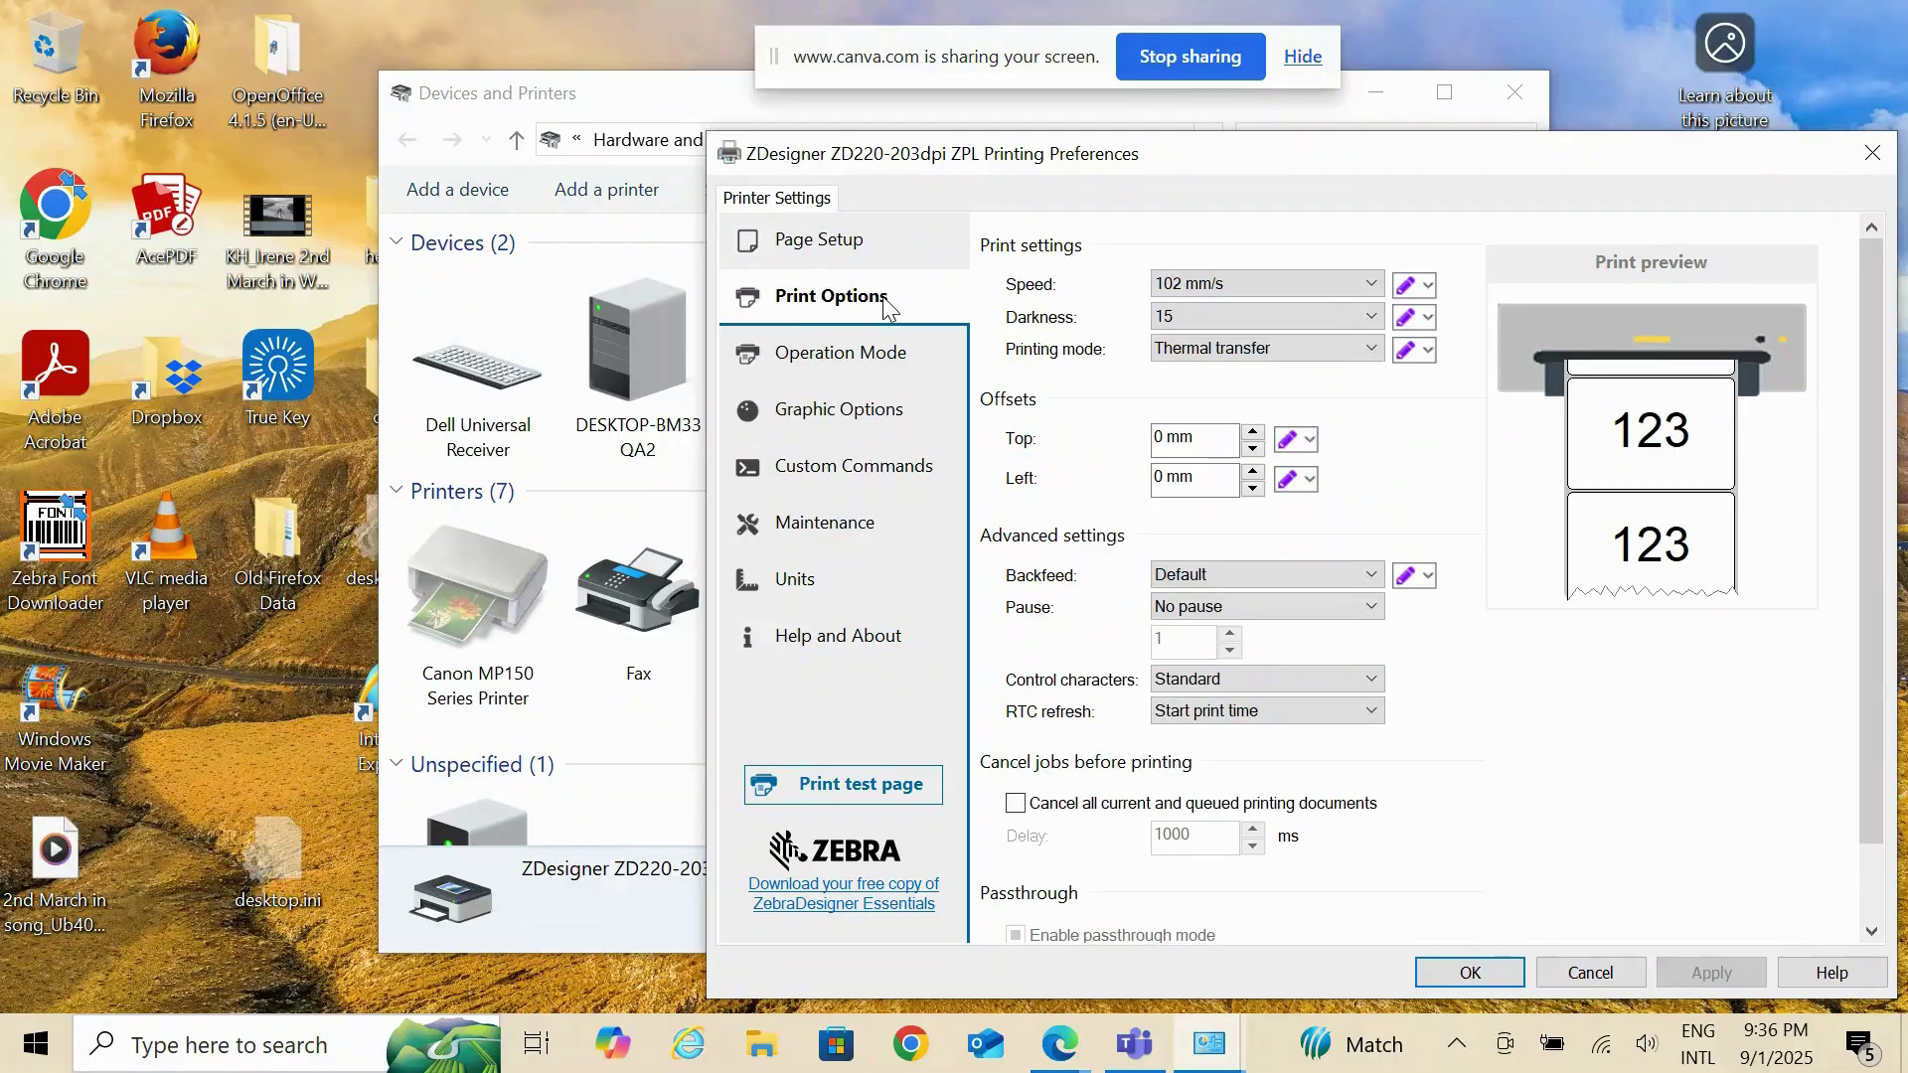
pyautogui.click(1369, 348)
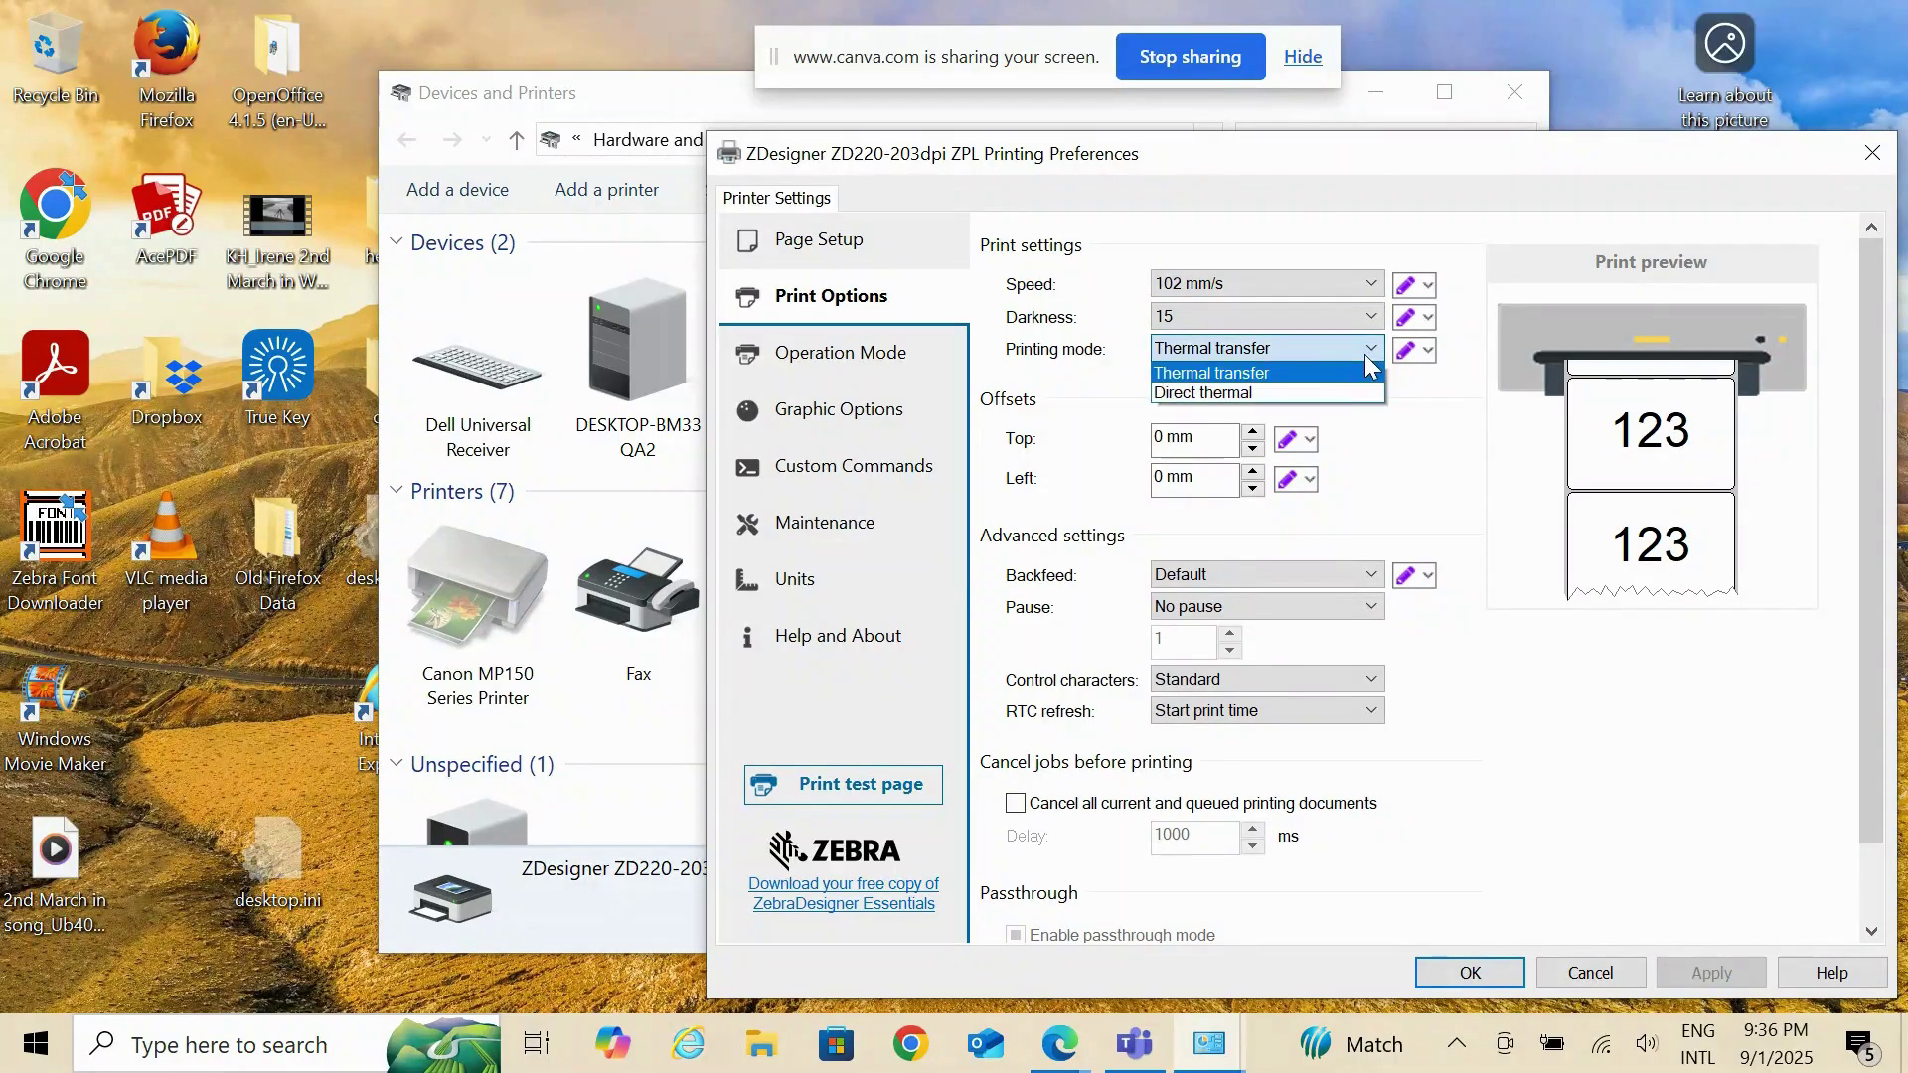
pyautogui.click(1303, 396)
pyautogui.click(1682, 974)
pyautogui.click(1475, 972)
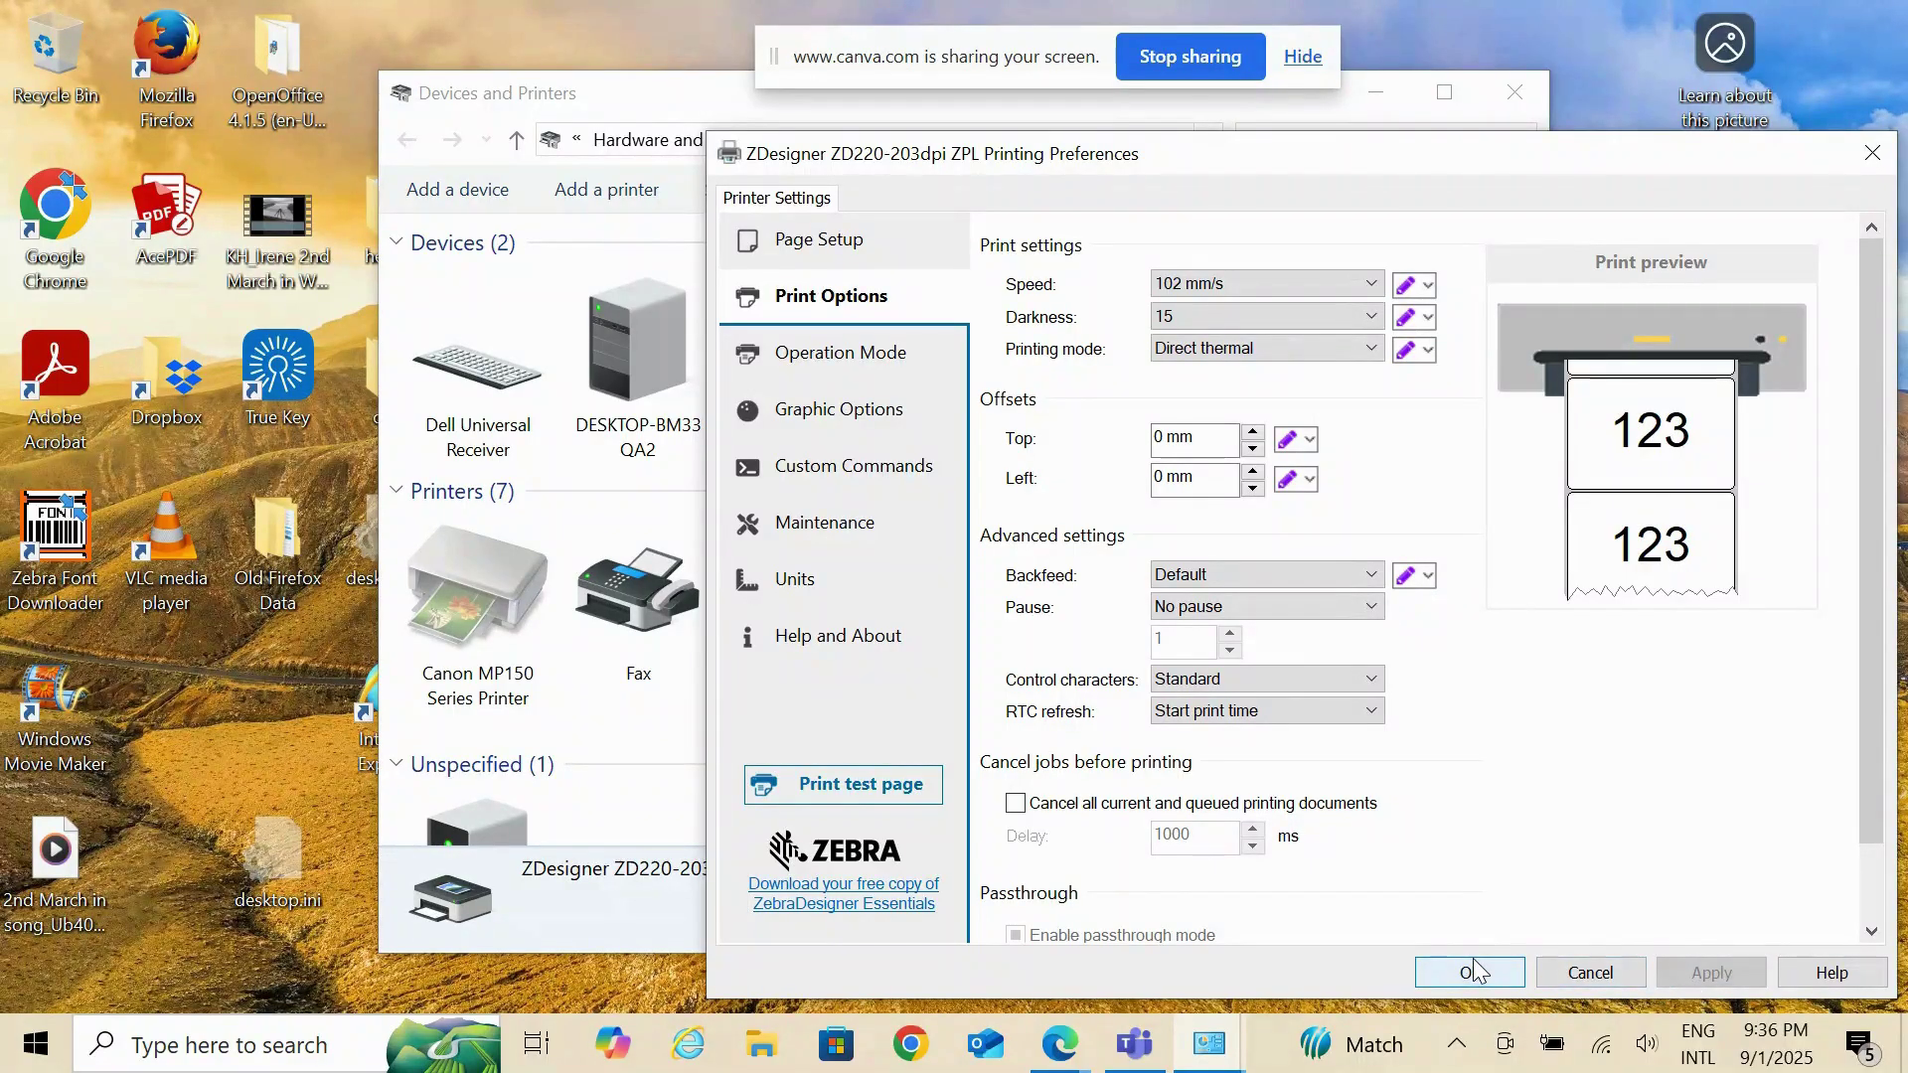
pyautogui.click(1474, 972)
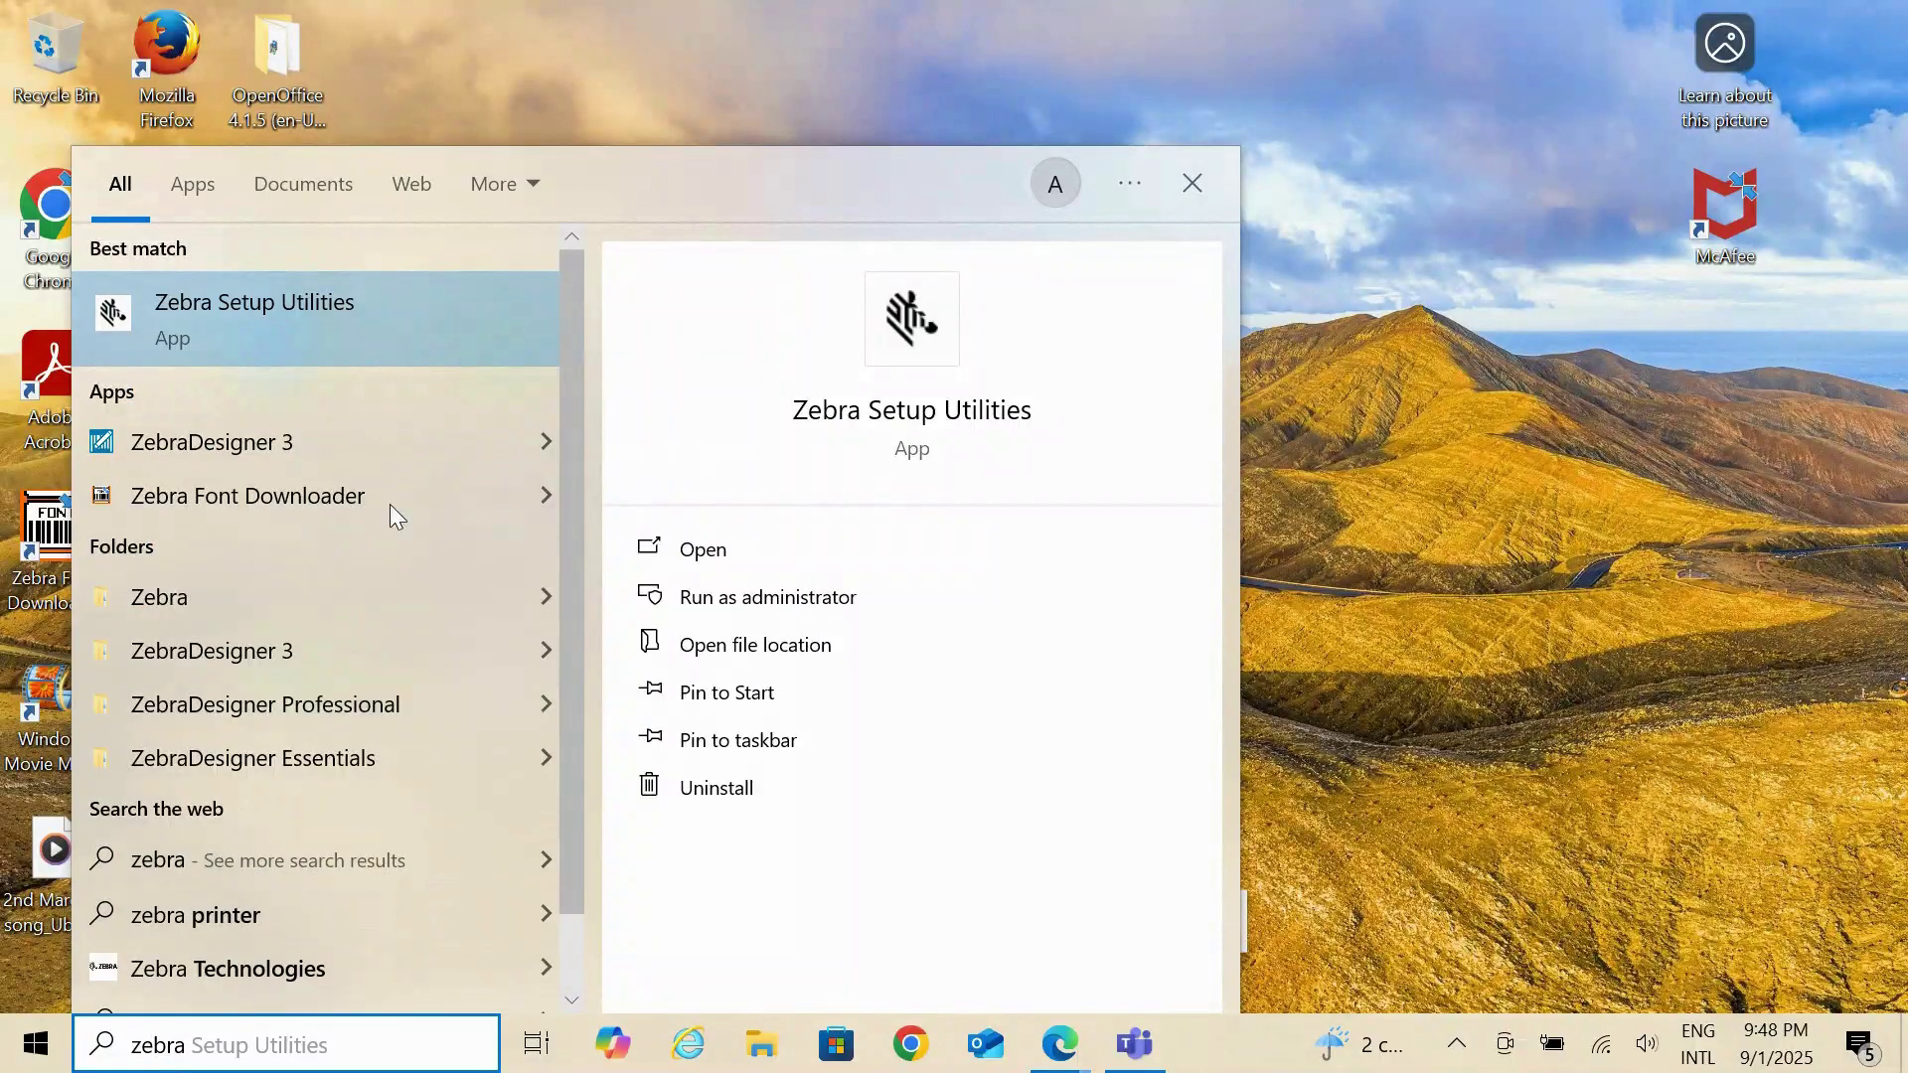
# Launch Zebra Setup Utilities from the 'zebra' search result.
pyautogui.click(719, 541)
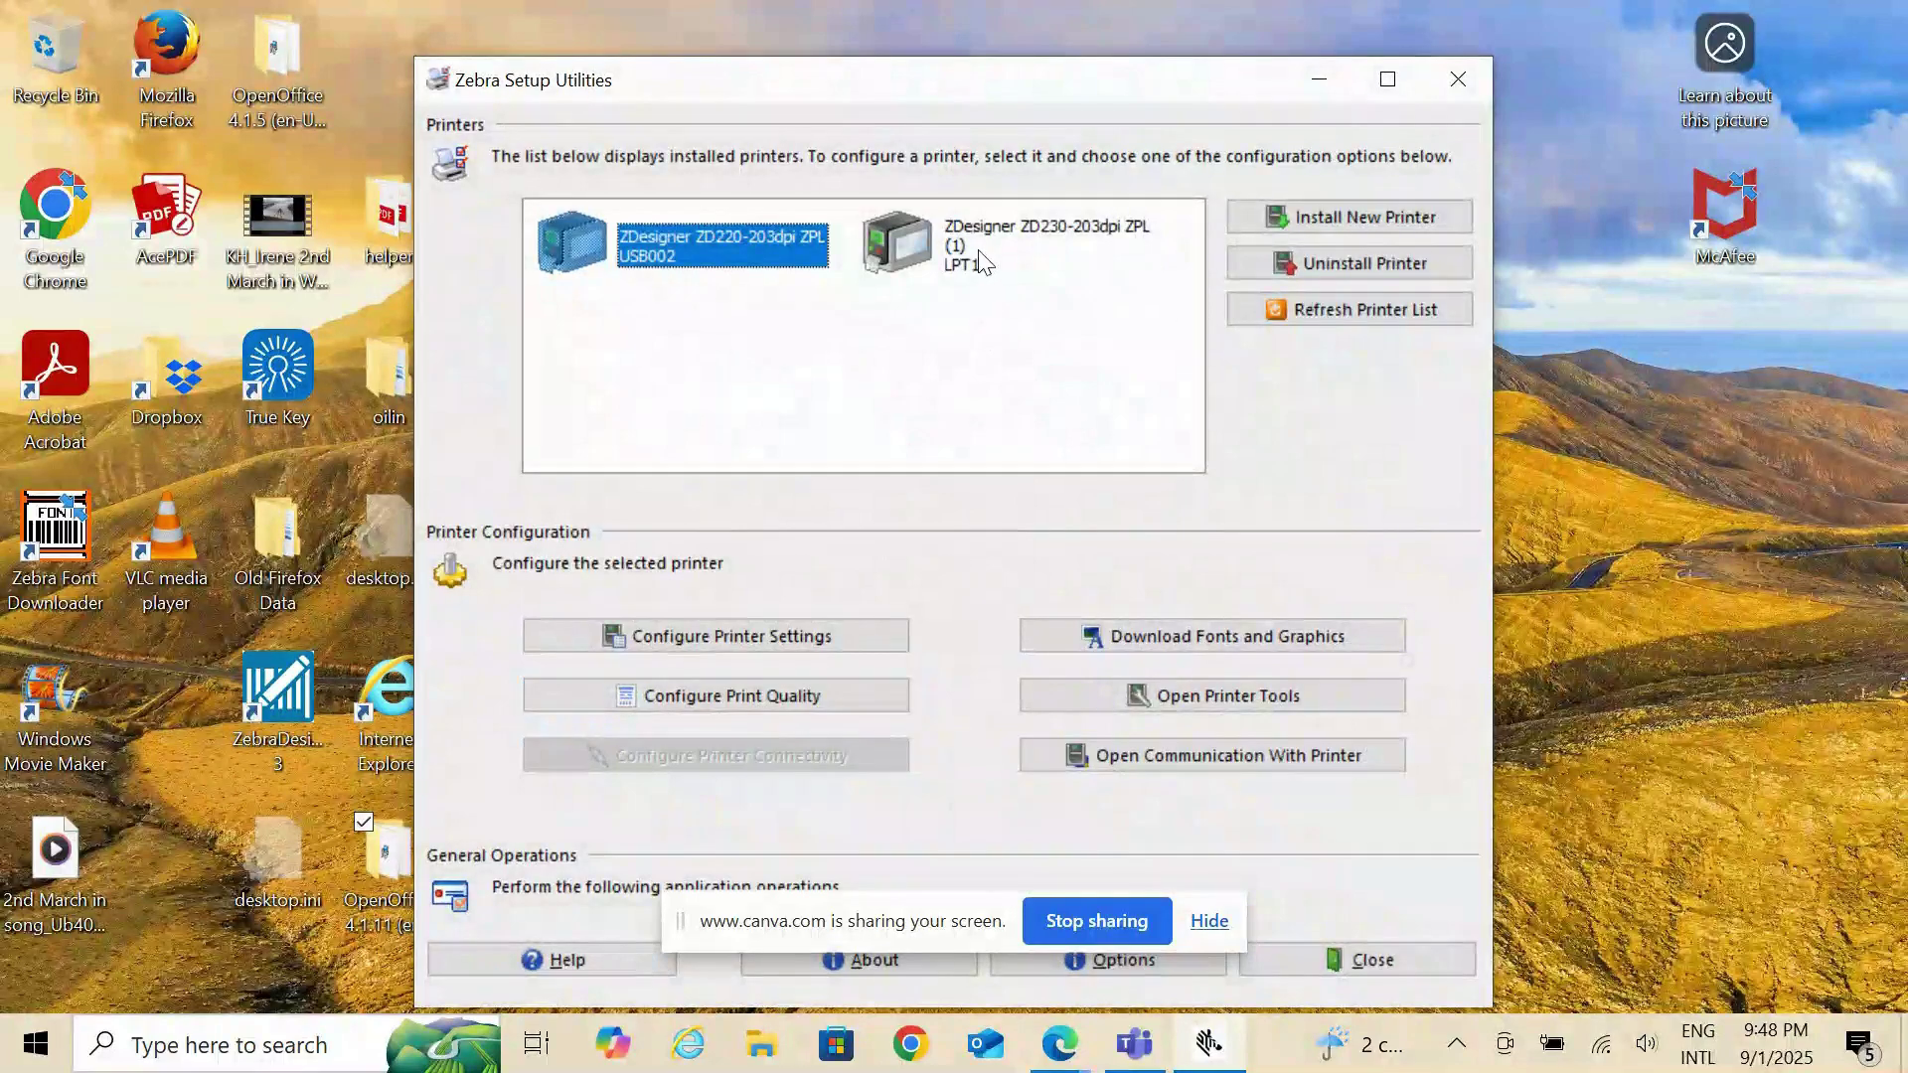
# Start the Configure Printer Settings wizard for the ZDesigner ZD220-203dpi ZPL printer.
pyautogui.click(978, 251)
pyautogui.click(710, 249)
pyautogui.click(672, 637)
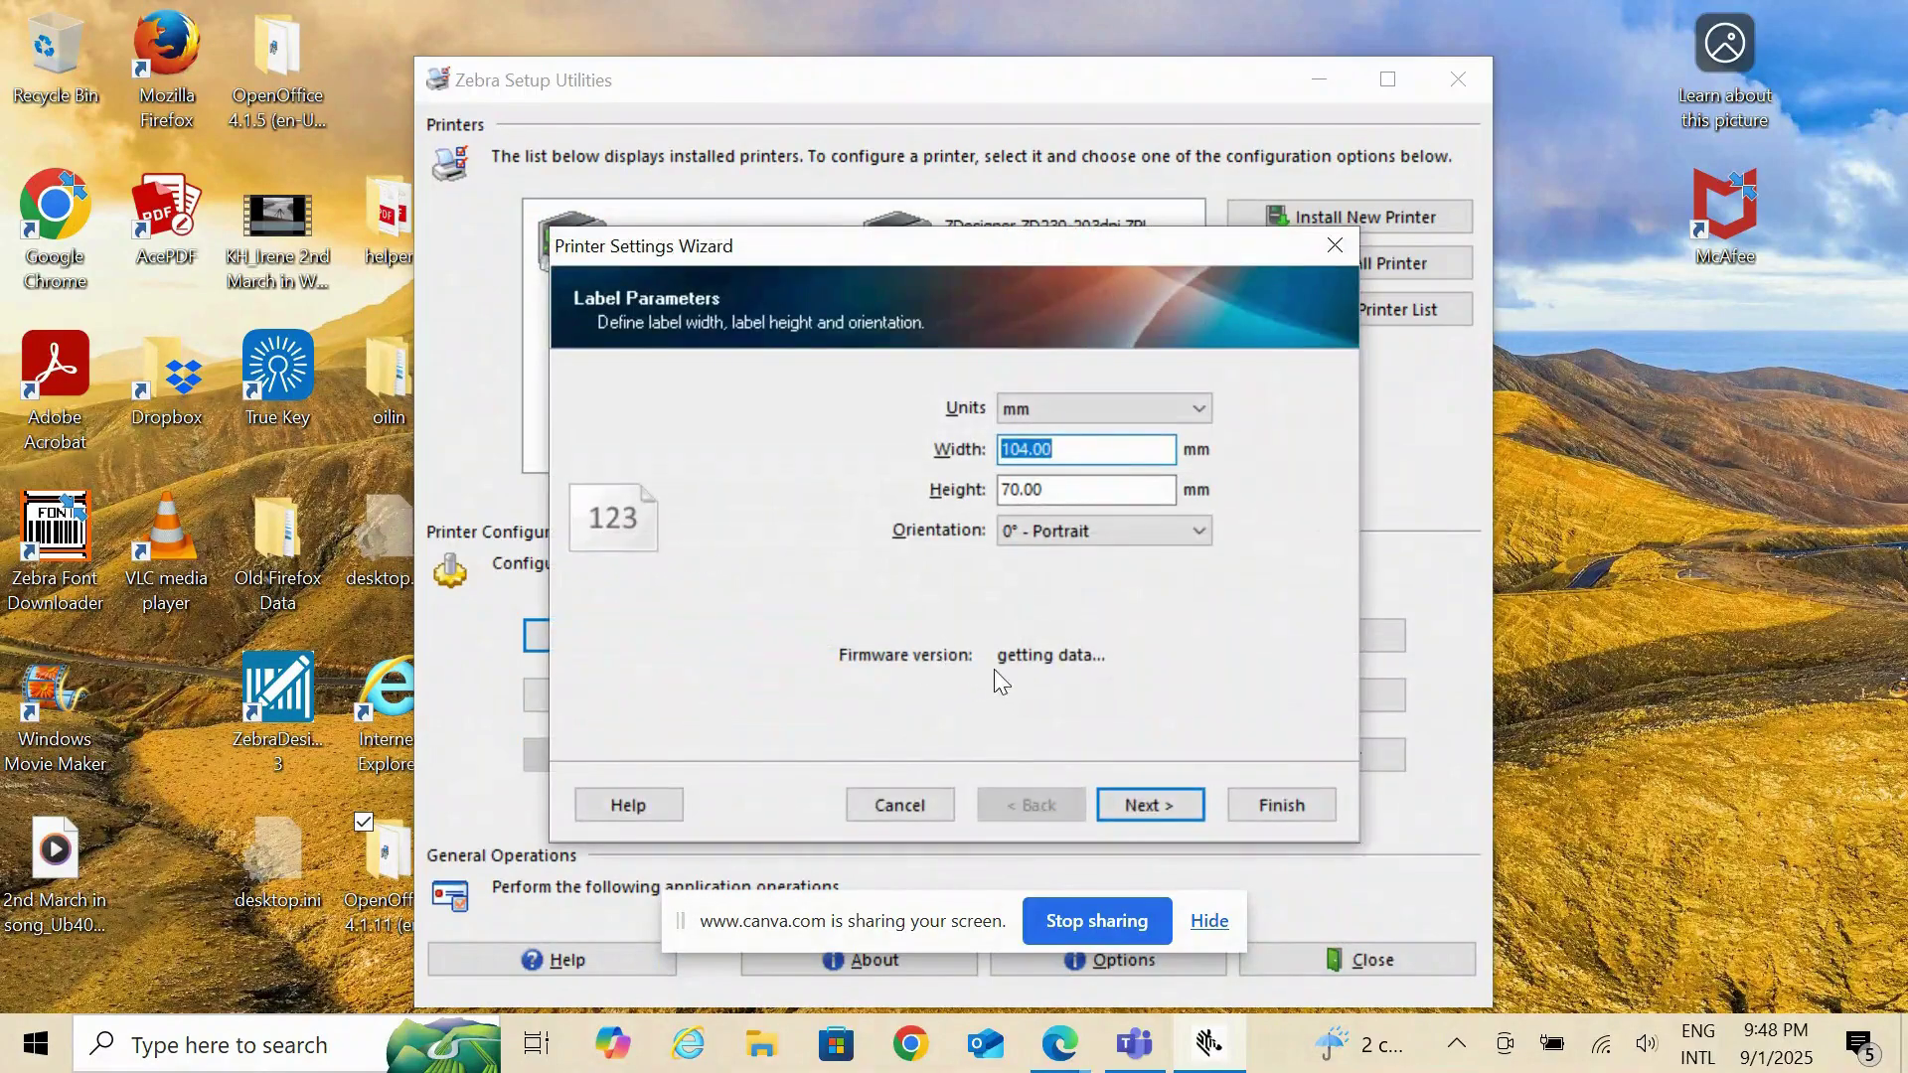
# On the wizard's Media page set Print Mode to Direct thermal and finish to save.
pyautogui.click(1138, 805)
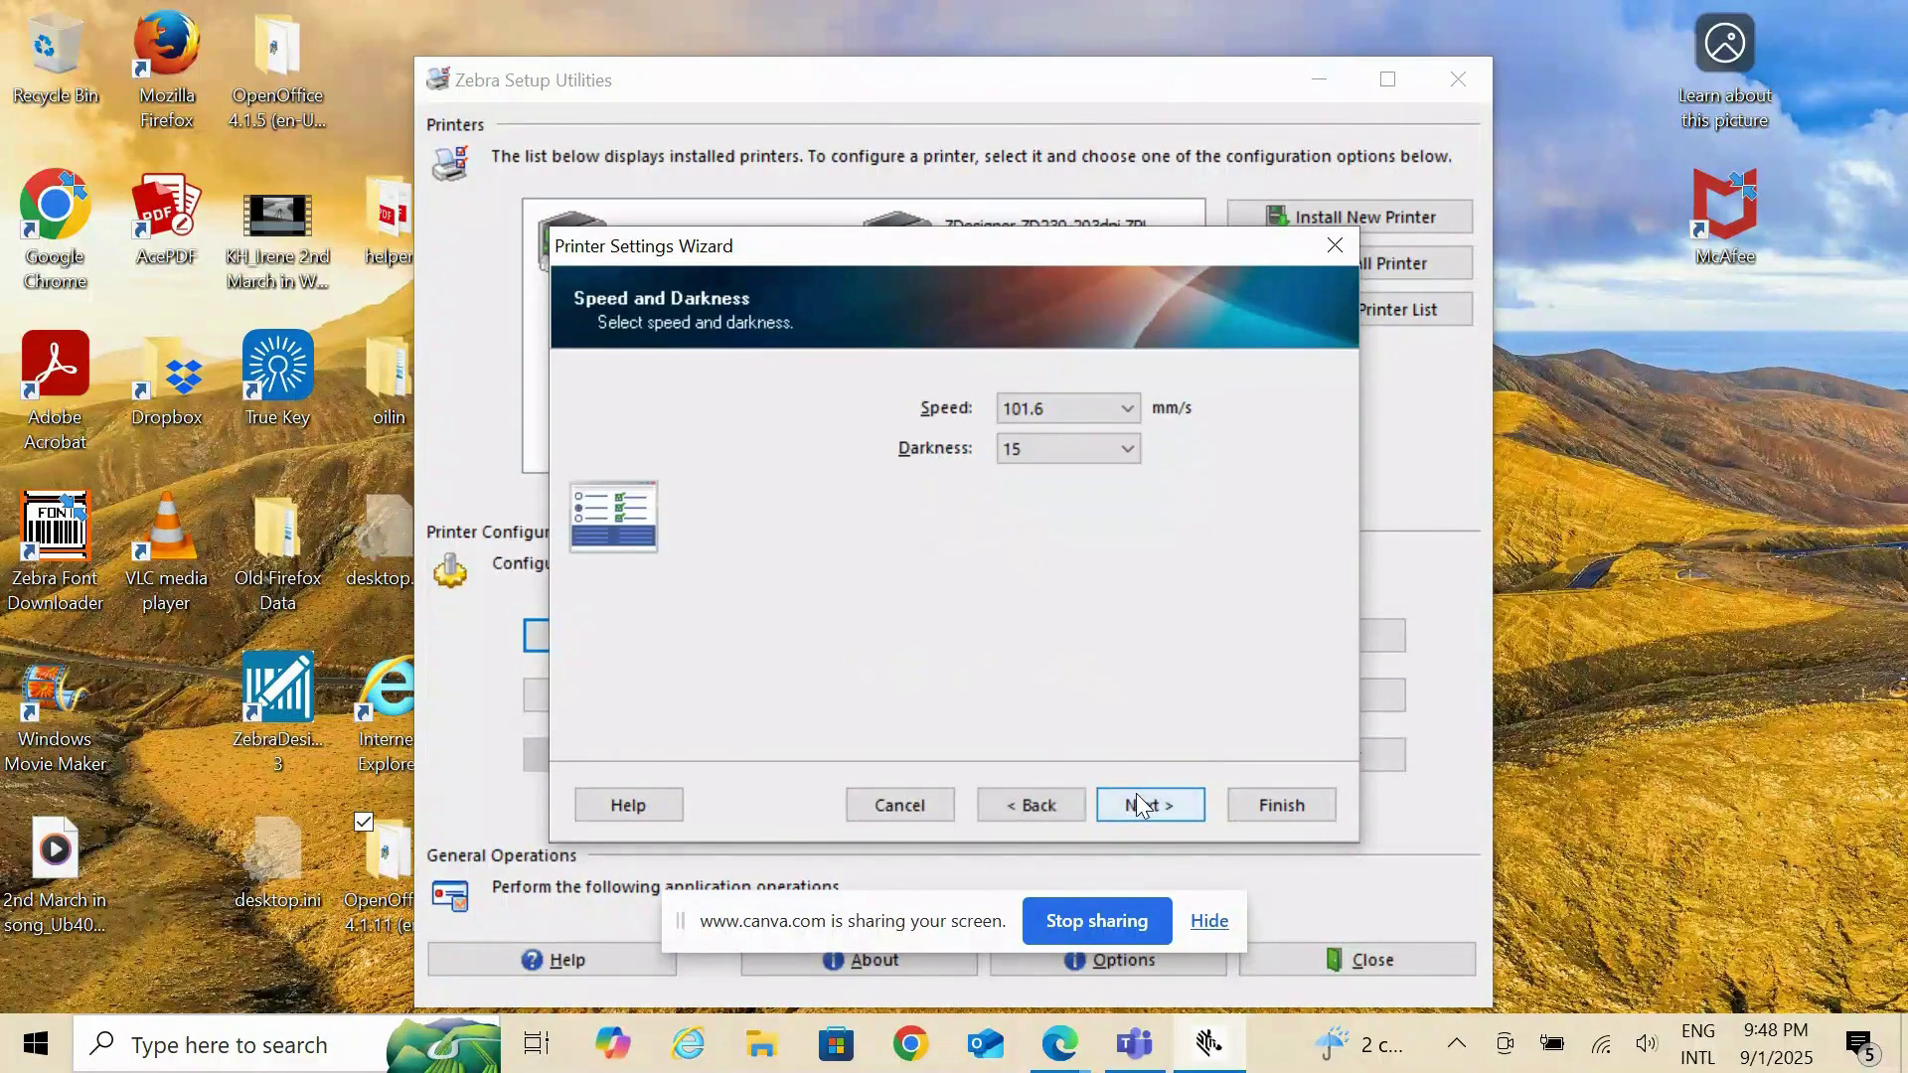
pyautogui.click(1138, 806)
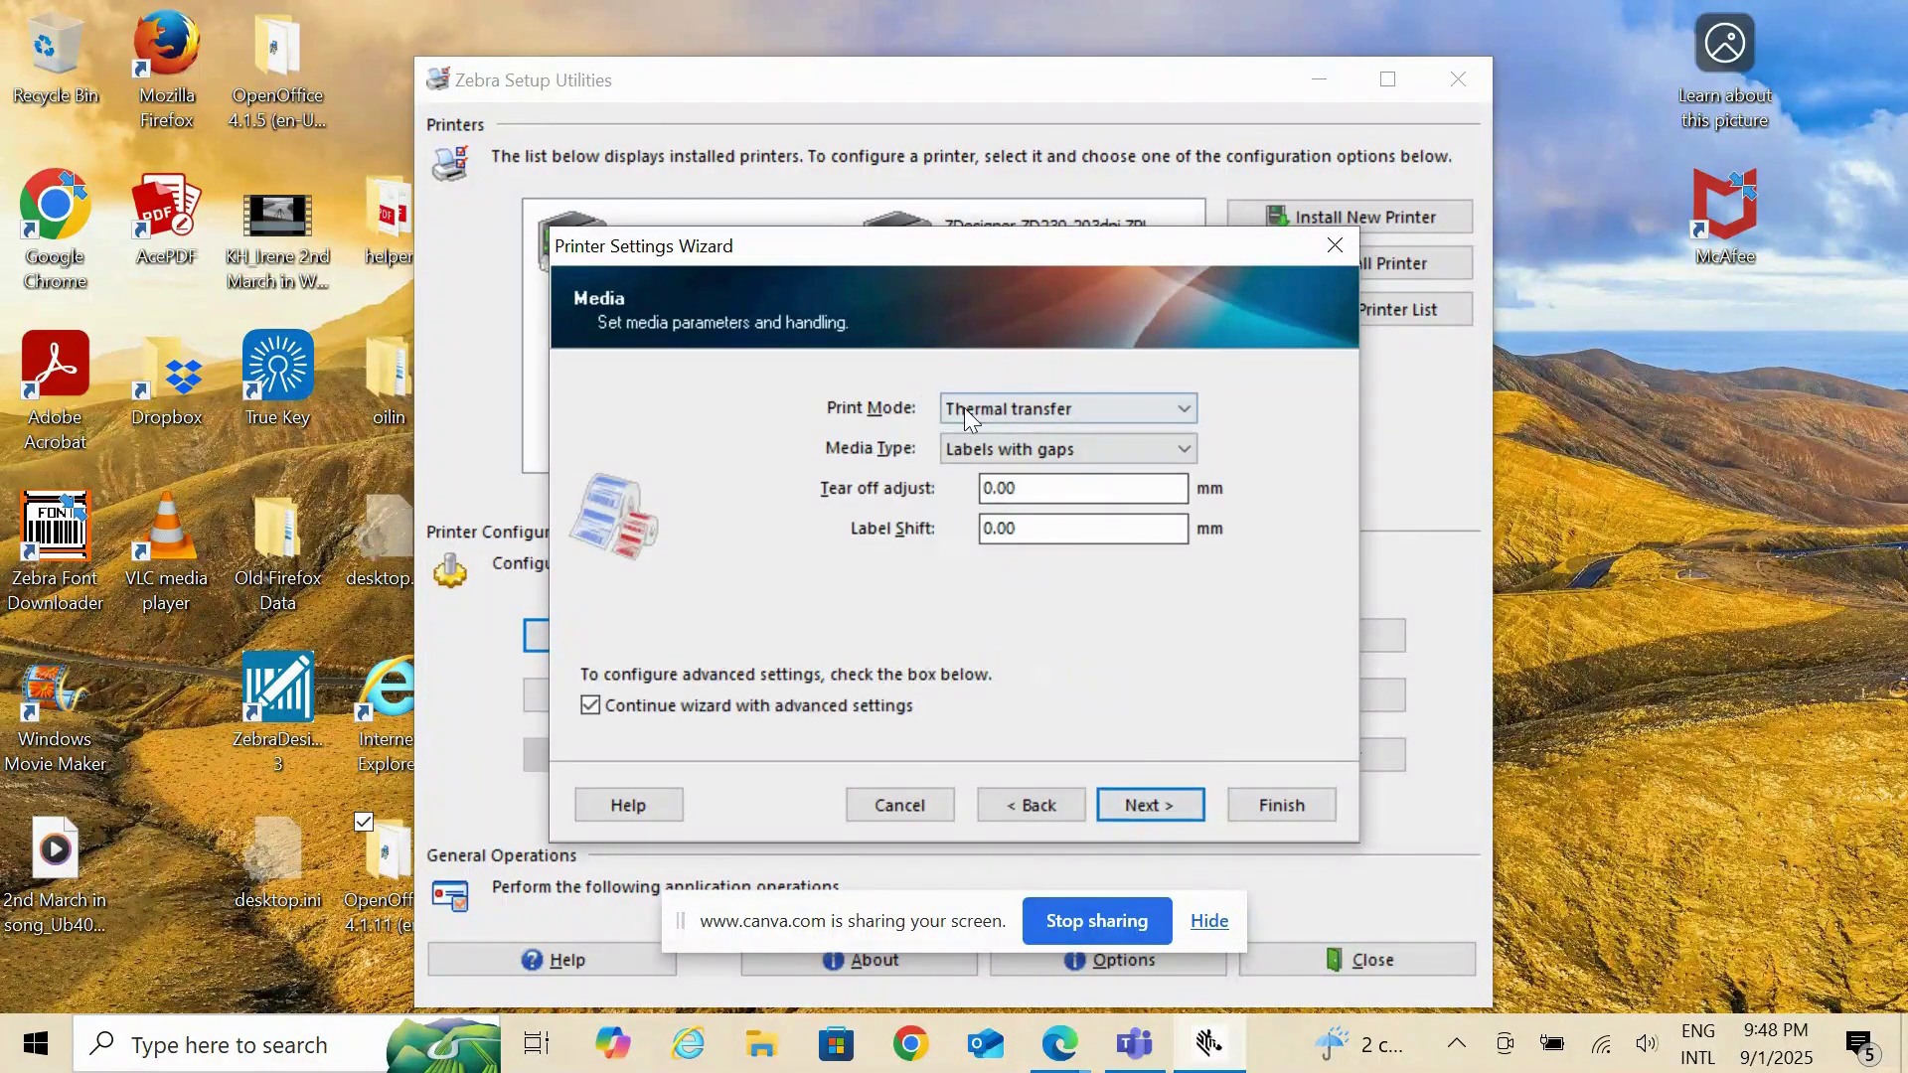
pyautogui.click(1177, 411)
pyautogui.click(1113, 452)
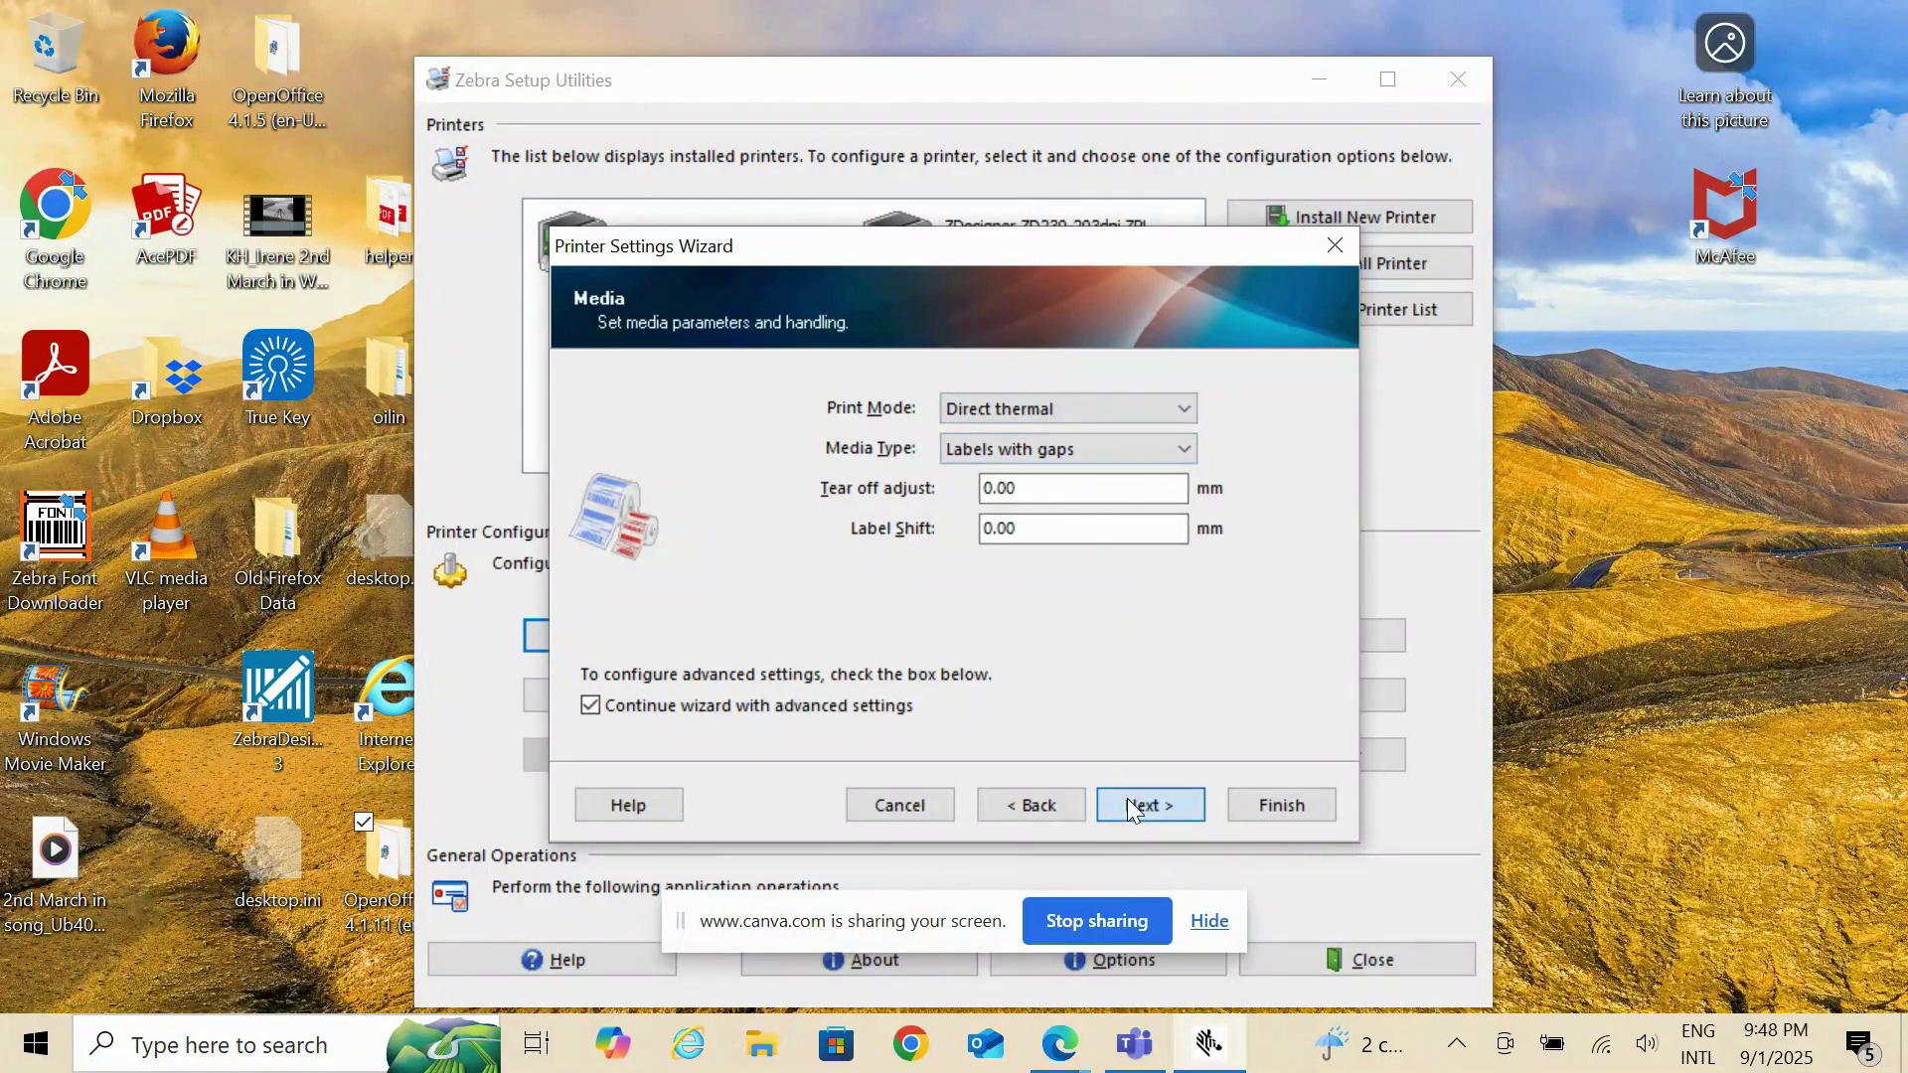
pyautogui.click(1276, 807)
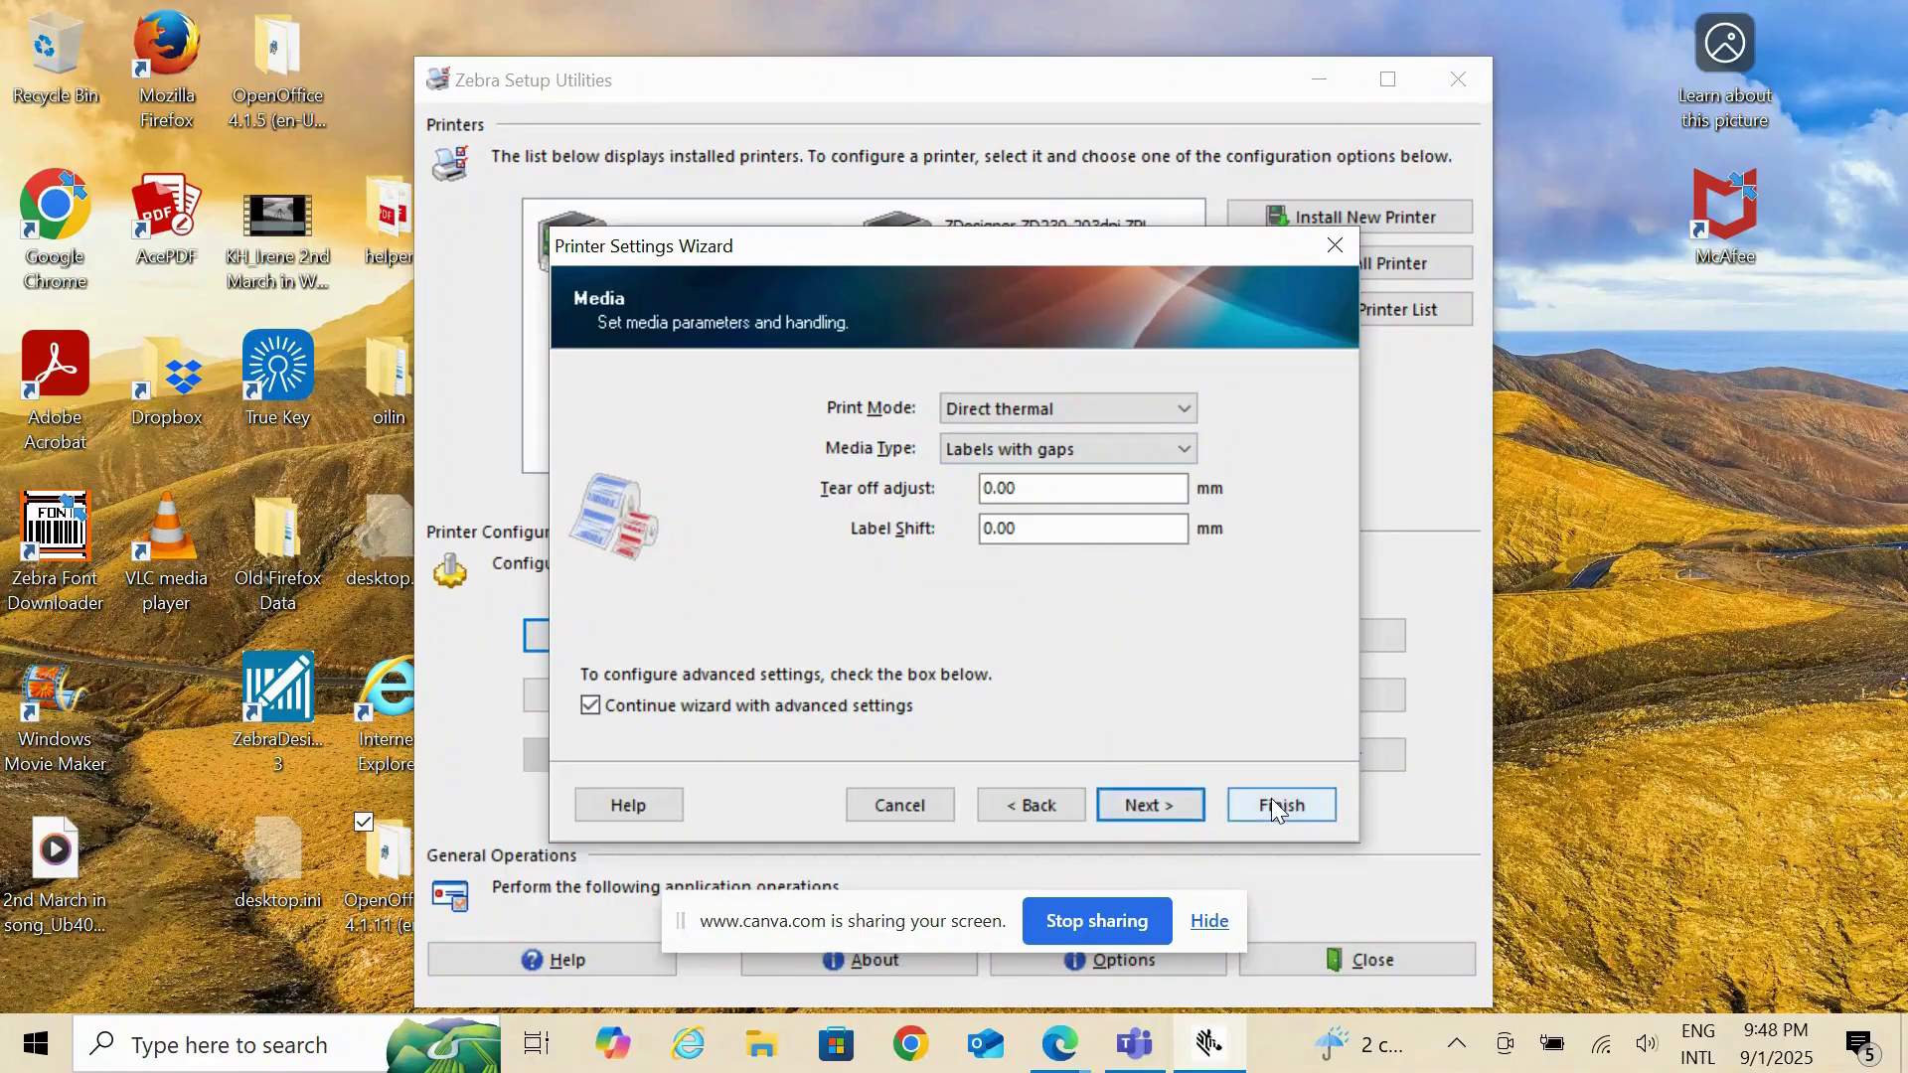